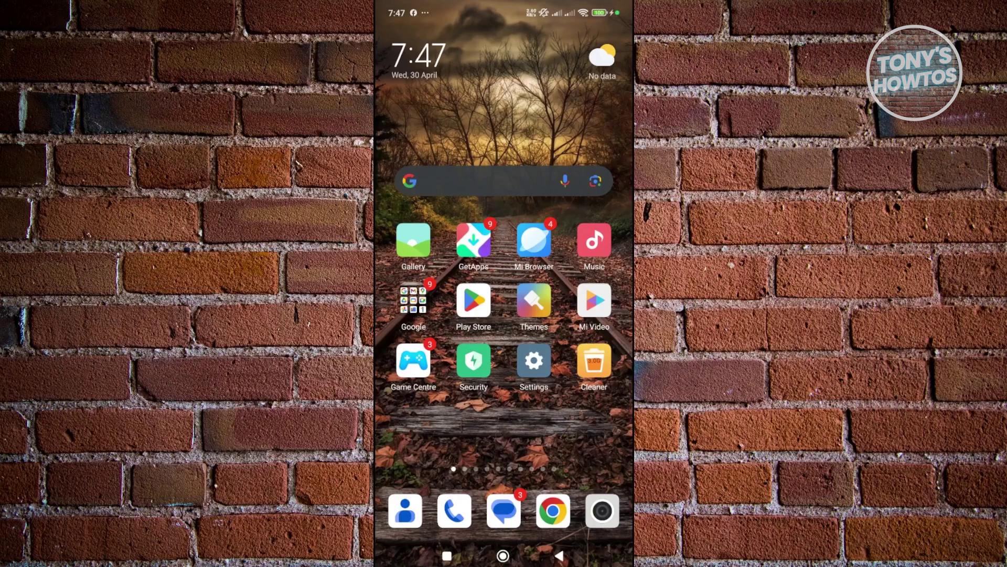
Step: Open the Play Store and search for 'youtube'
click(474, 300)
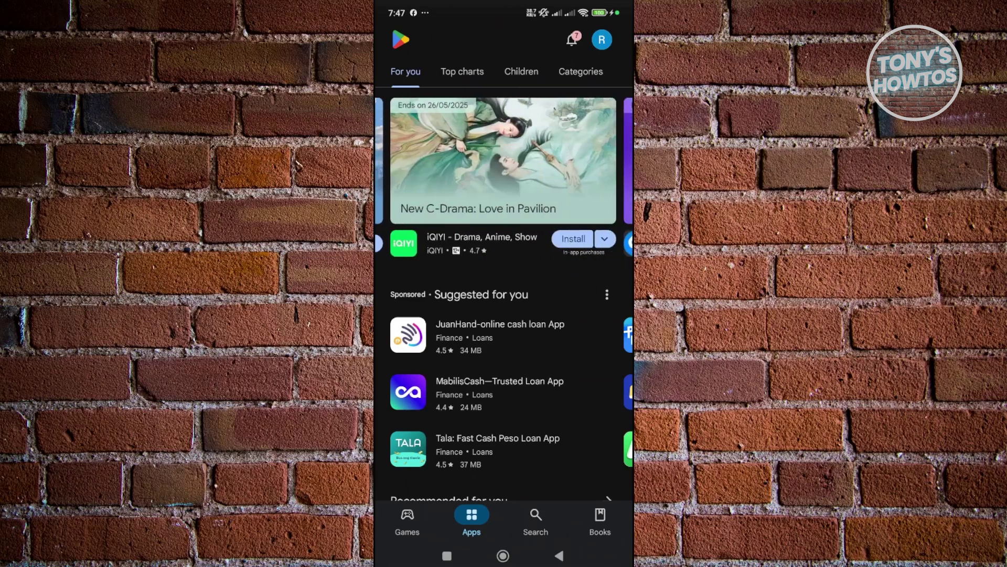
click(536, 519)
click(484, 39)
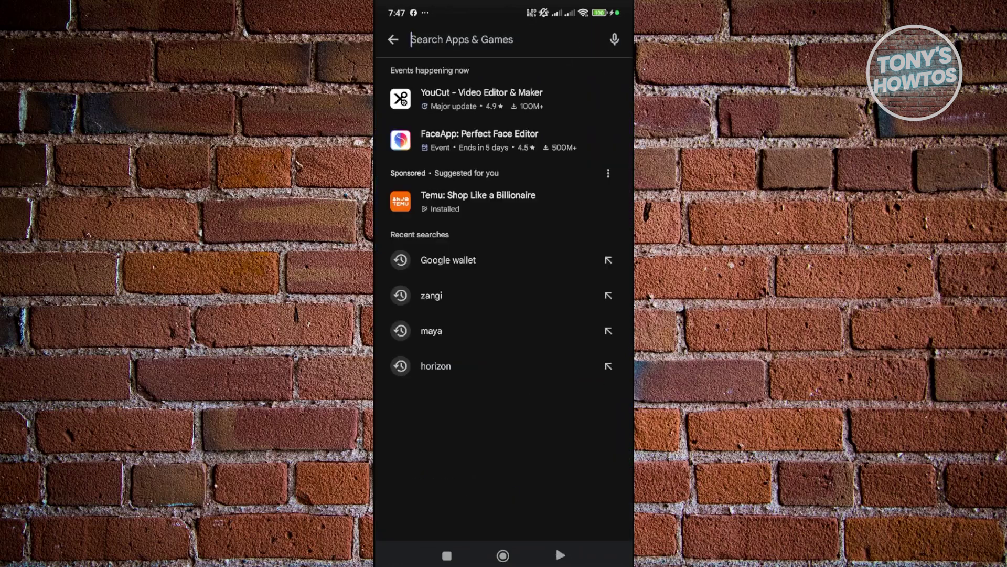
text(youtube)
key(Return)
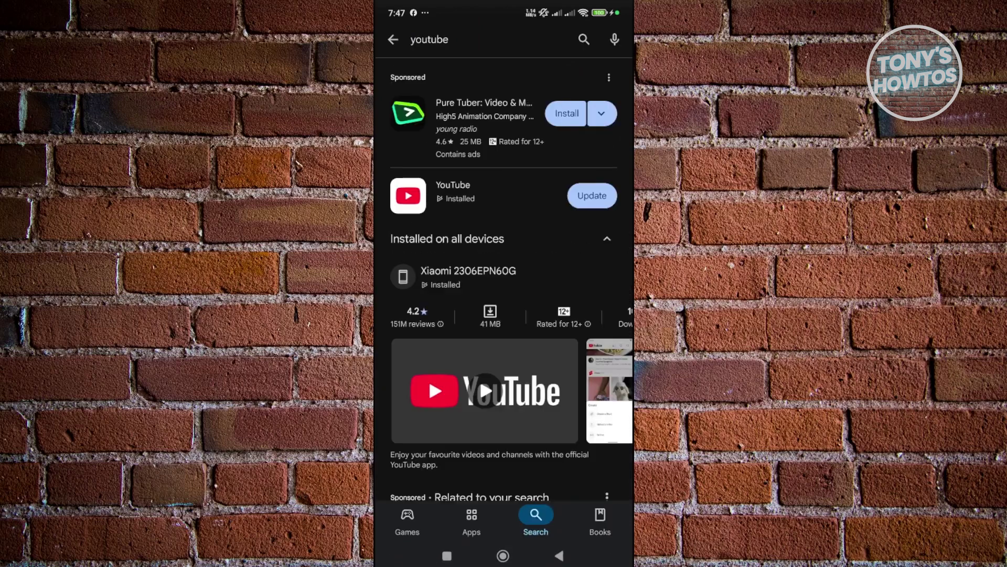
Step: Update YouTube from its details page, open the updated app, then go home
click(452, 191)
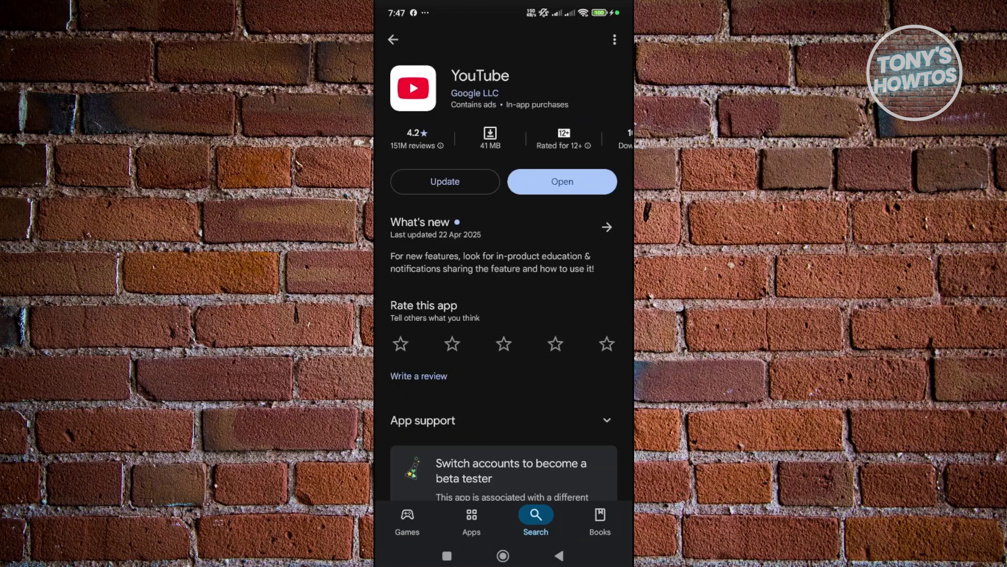
click(445, 181)
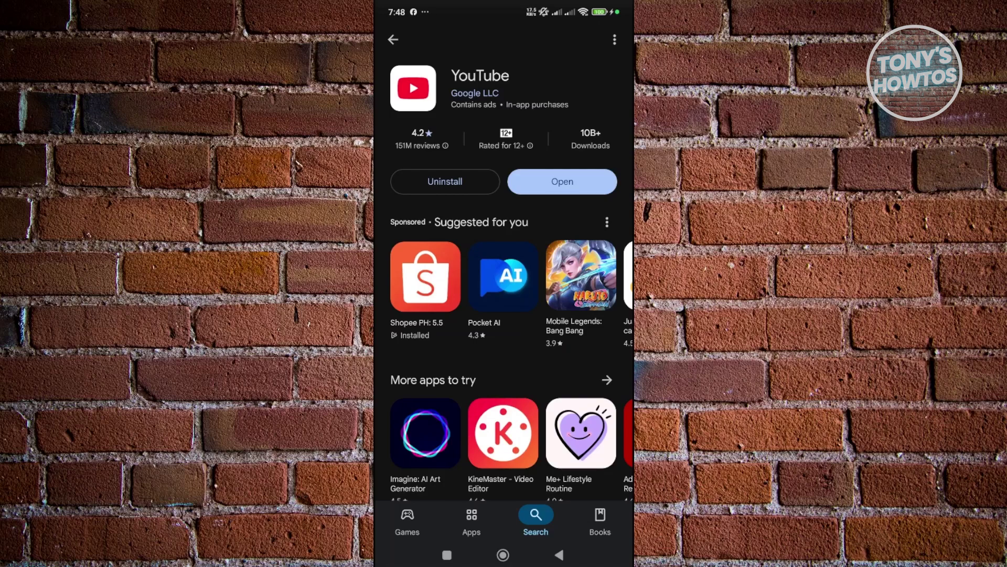
click(562, 181)
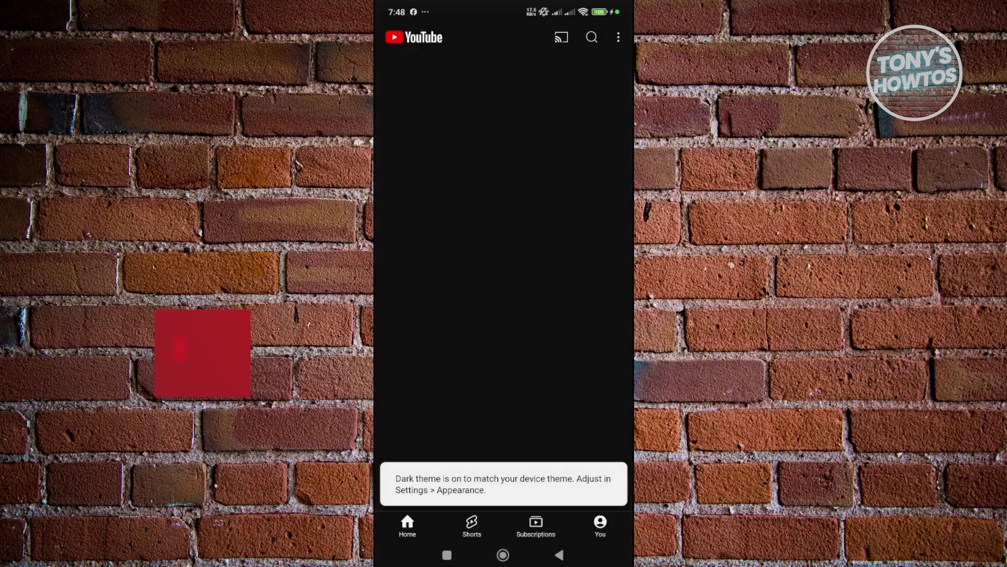
click(502, 555)
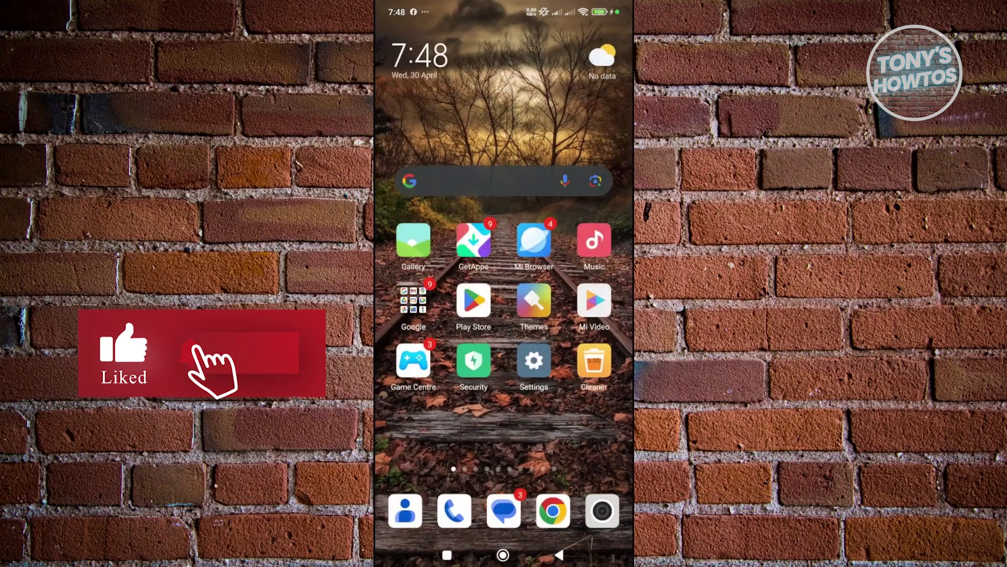